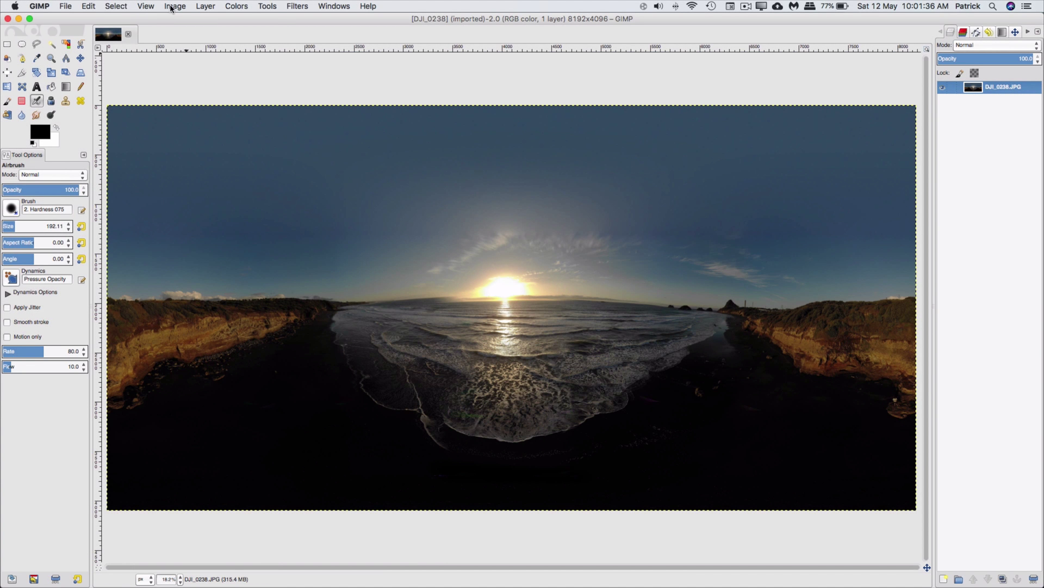
Unlink the proportions and scale the panorama to 8192×8192, stretching it vertically
{"action": "left_click", "coordinate": [172, 9]}
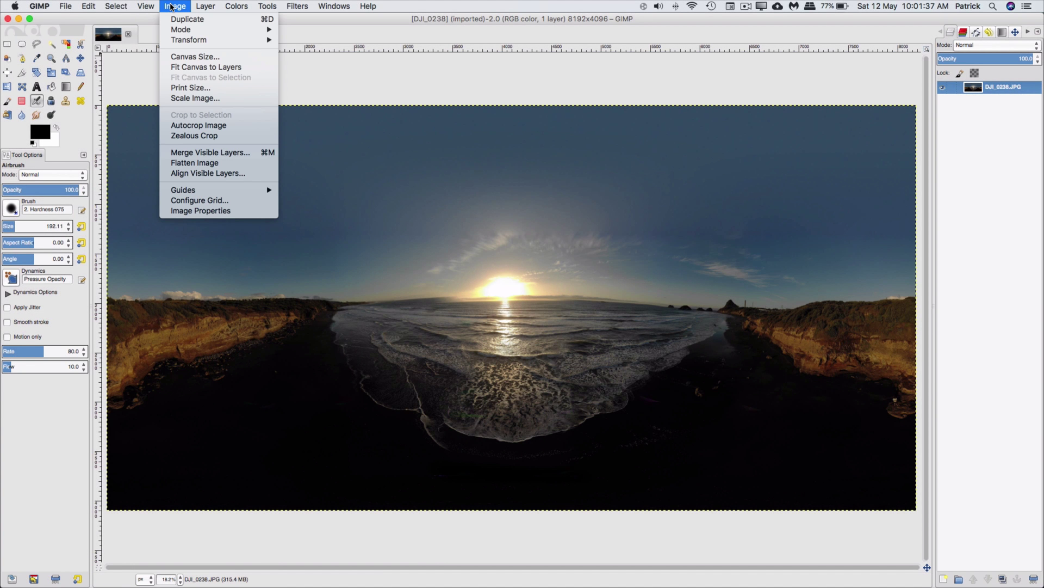
{"action": "left_click", "coordinate": [187, 98]}
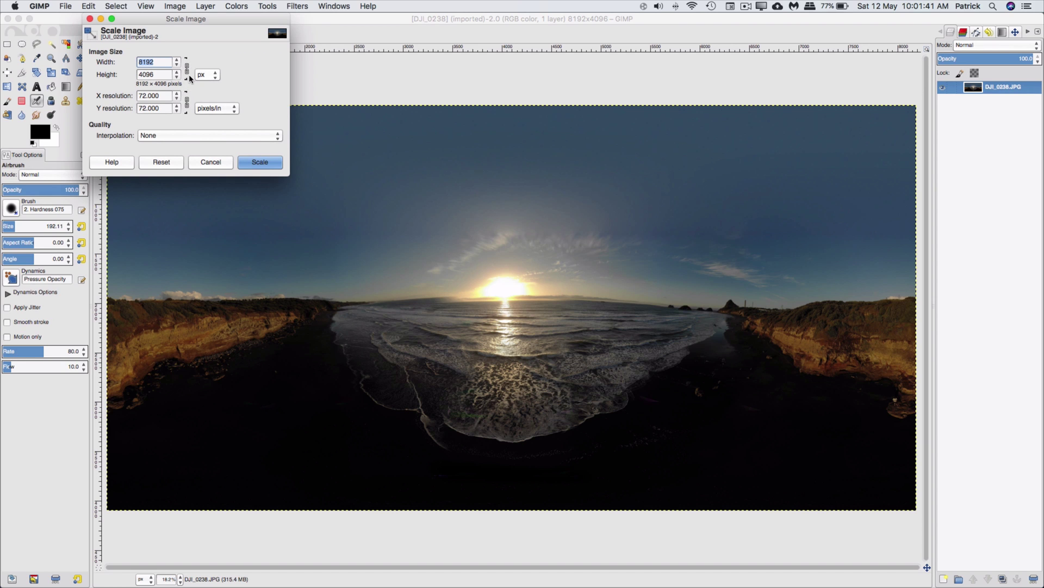
{"action": "left_click", "coordinate": [187, 68]}
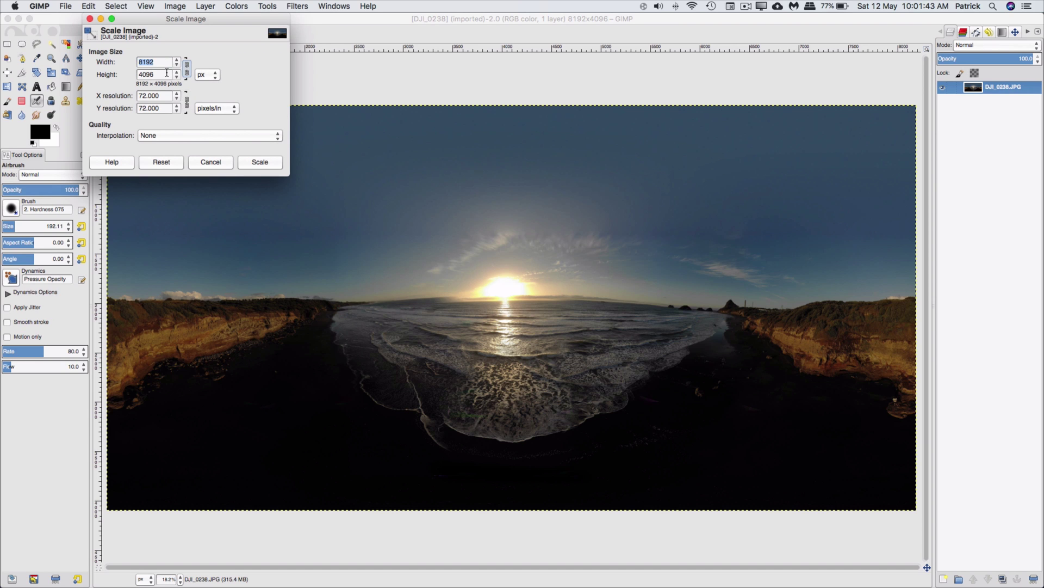
{"action": "double_click", "coordinate": [167, 74]}
{"action": "type", "text": "8192"}
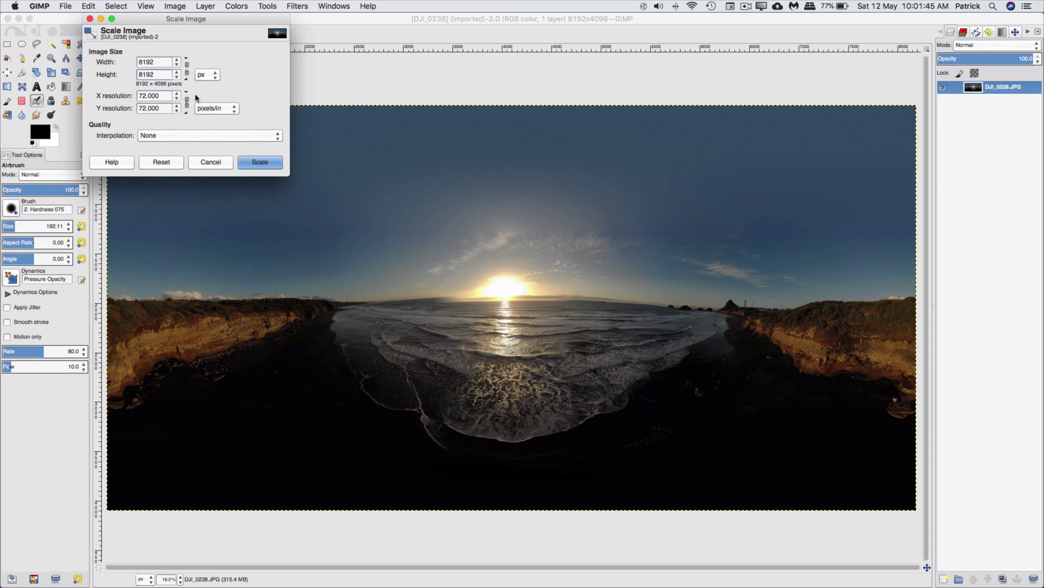
{"action": "left_click", "coordinate": [260, 163]}
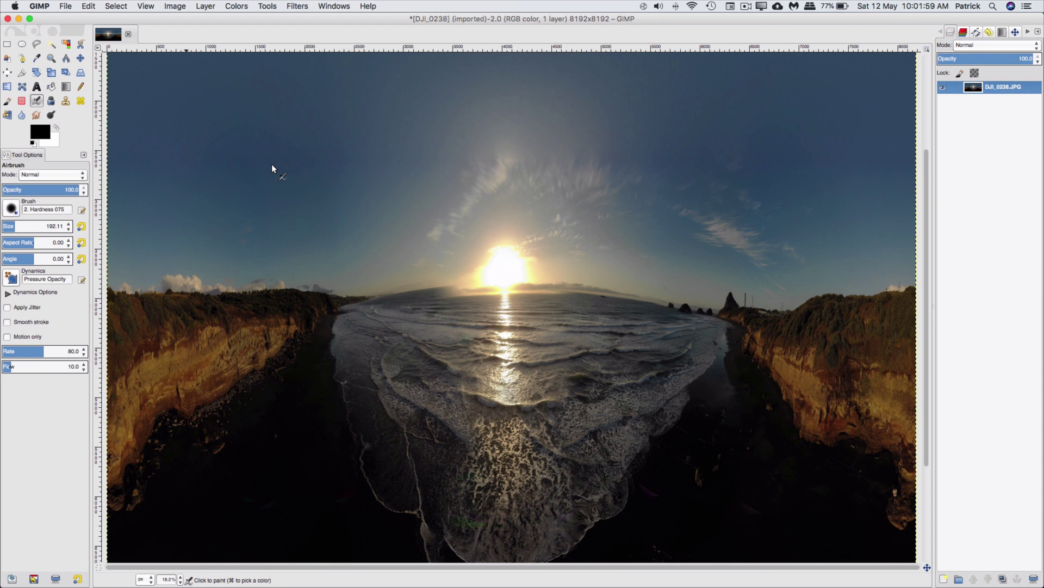
Fit the square image in view and add an alpha channel to the beach layer
{"action": "key", "text": "shift+ctrl+j"}
{"action": "right_click", "coordinate": [986, 90]}
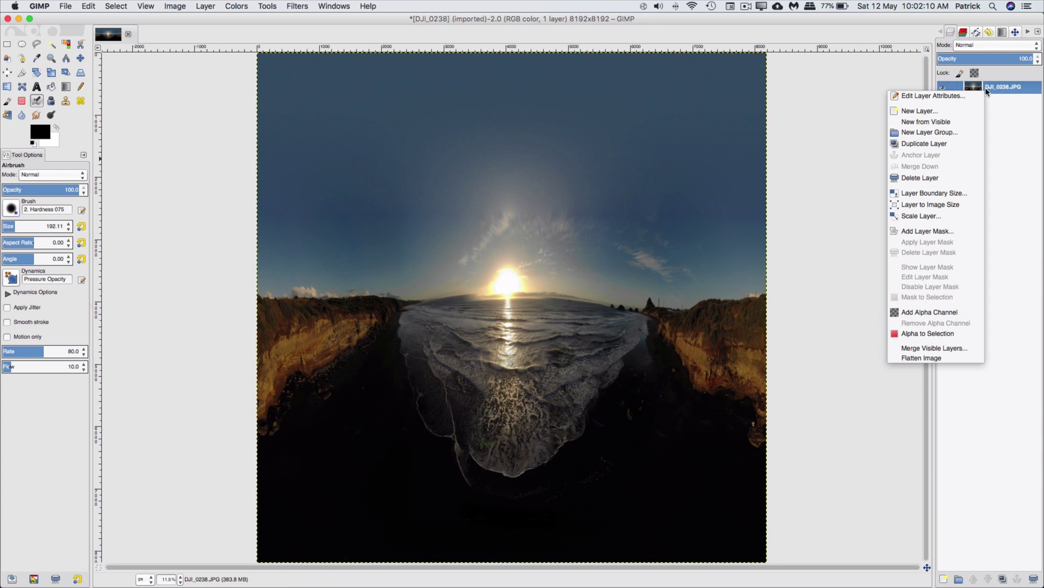
{"action": "left_click", "coordinate": [936, 313]}
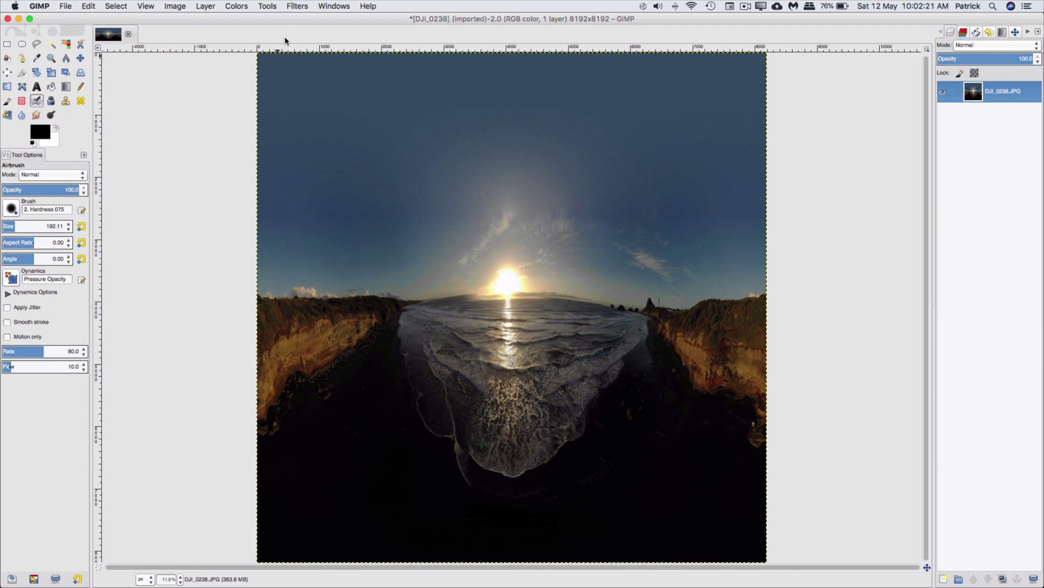
Apply Polar Coordinates with 'Map from top' unchecked to form the tiny planet
{"action": "left_click", "coordinate": [306, 5]}
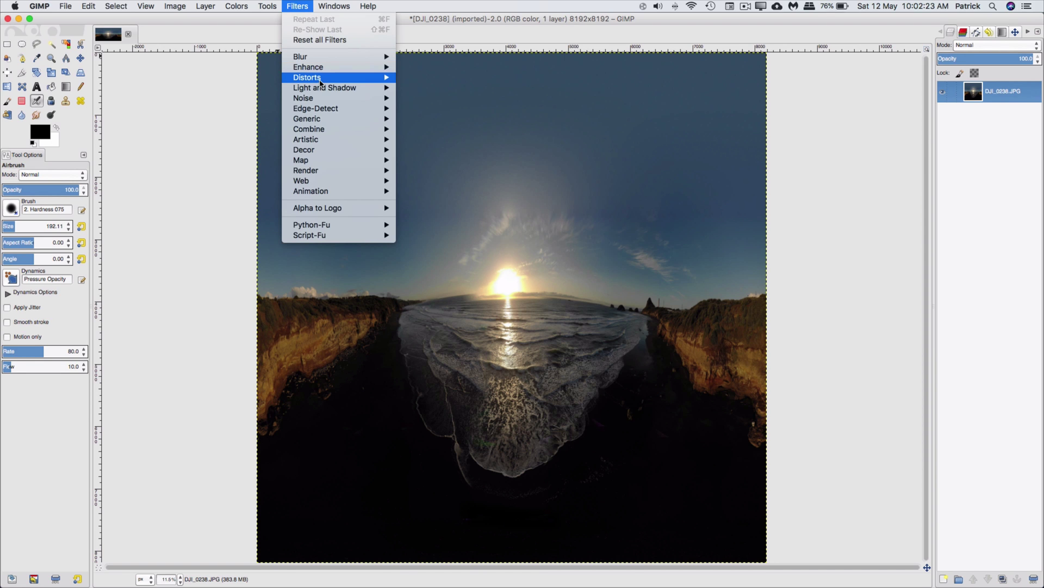
{"action": "mouse_move", "coordinate": [306, 76]}
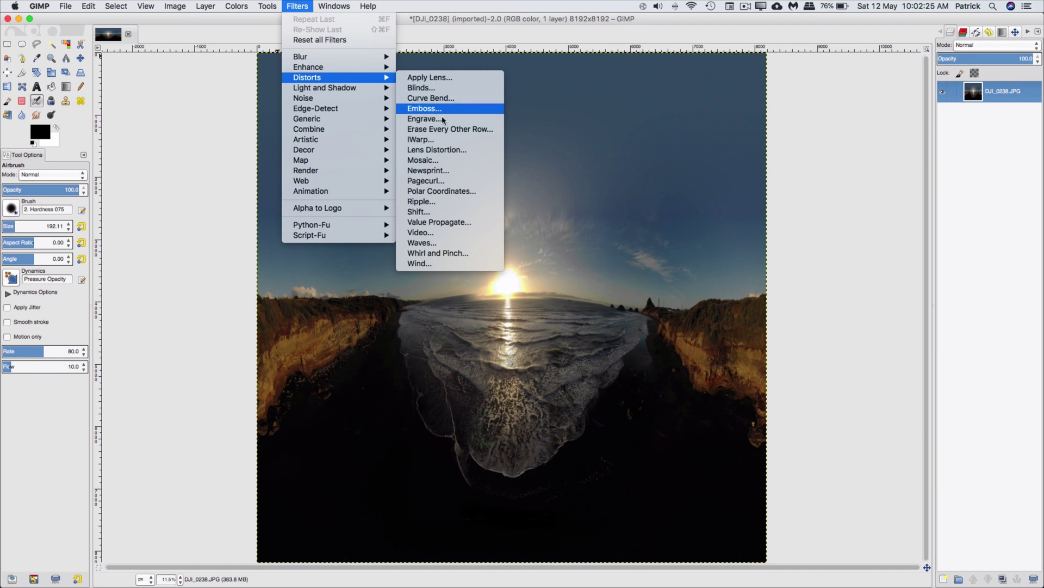
{"action": "left_click", "coordinate": [445, 192]}
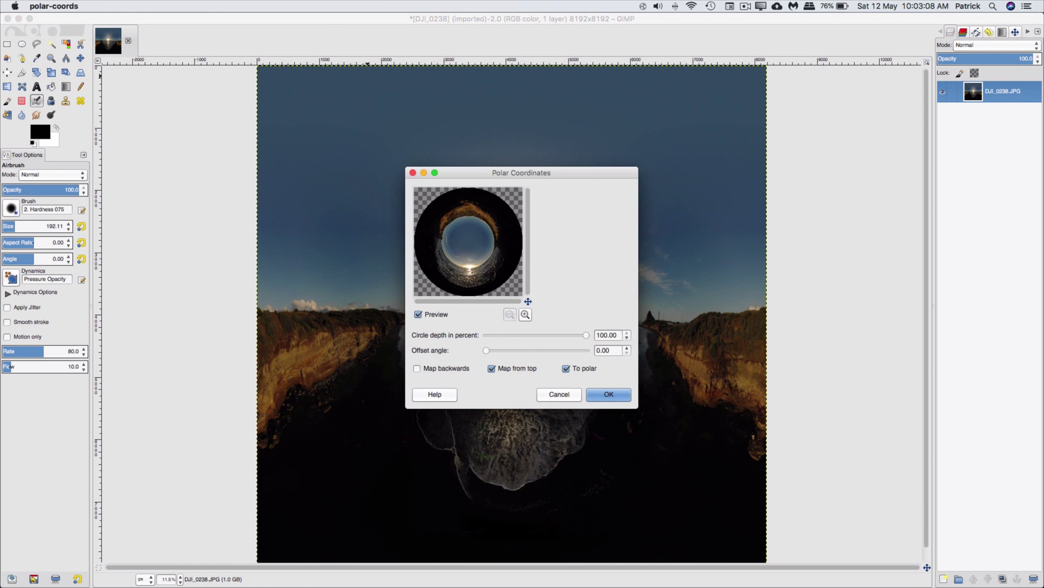
{"action": "left_click", "coordinate": [492, 369]}
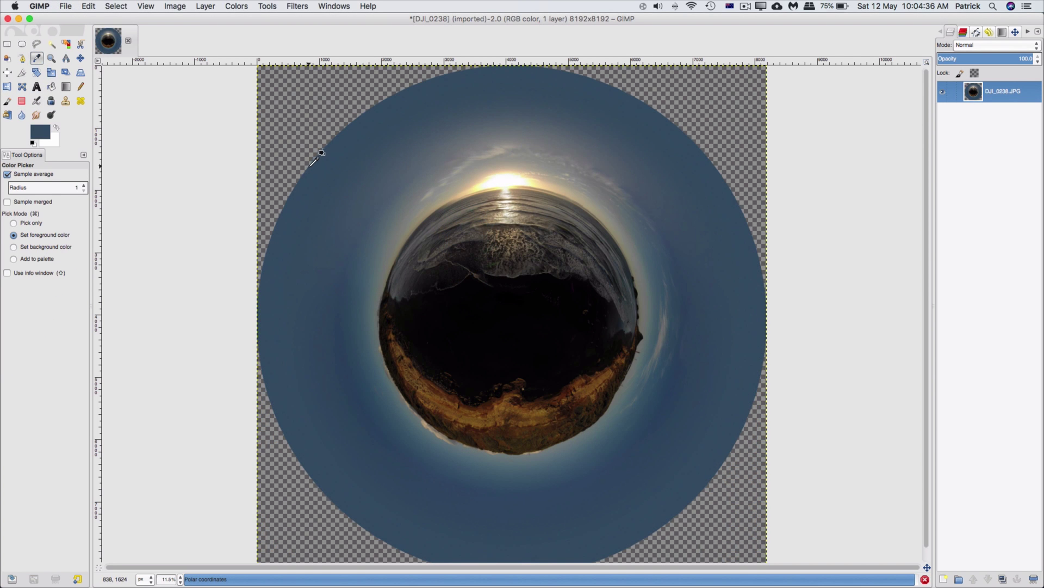
Bucket-fill the transparent corners with sky blue and shrink the canvas to a centred 75%
{"action": "left_click", "coordinate": [51, 86]}
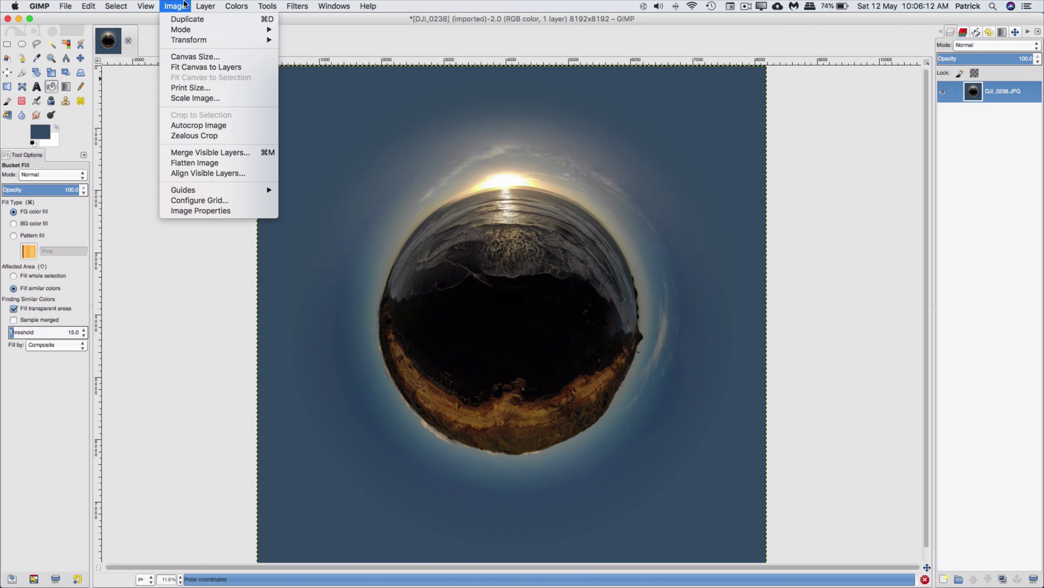
{"action": "left_click", "coordinate": [186, 58]}
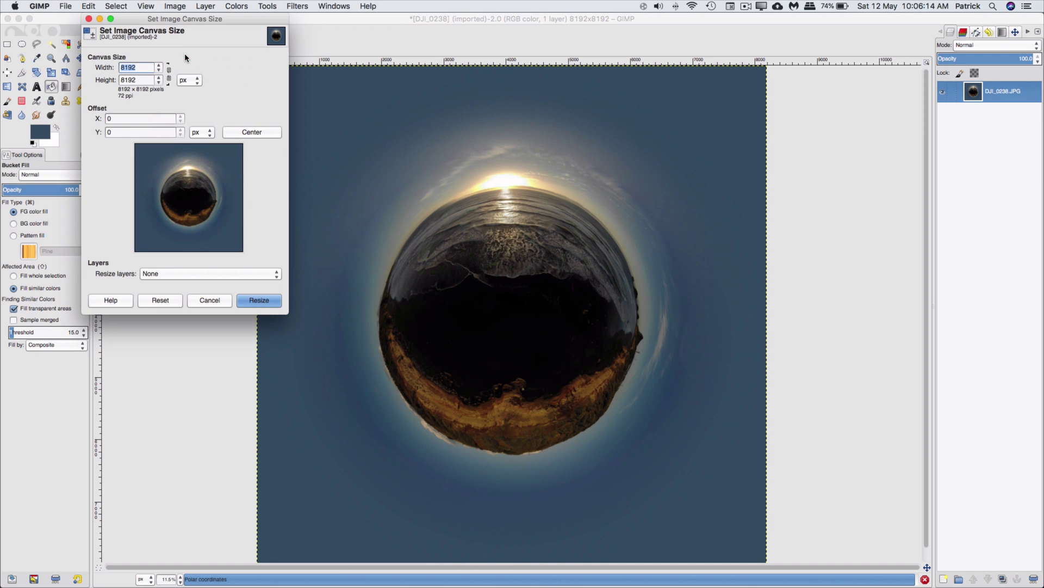
{"action": "left_click", "coordinate": [189, 80]}
{"action": "type", "text": "75"}
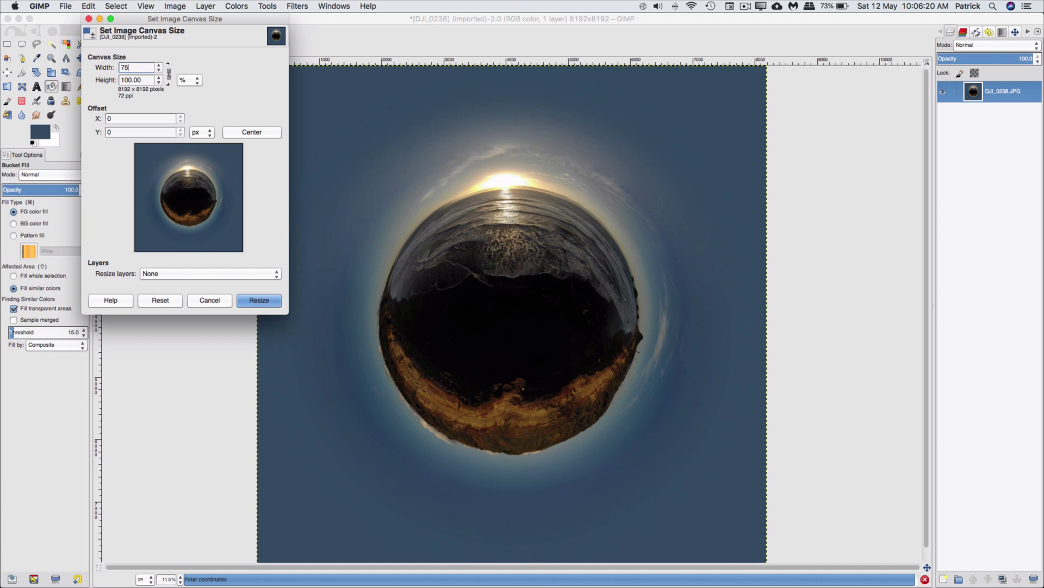
{"action": "key", "text": "Tab"}
{"action": "left_click", "coordinate": [237, 131]}
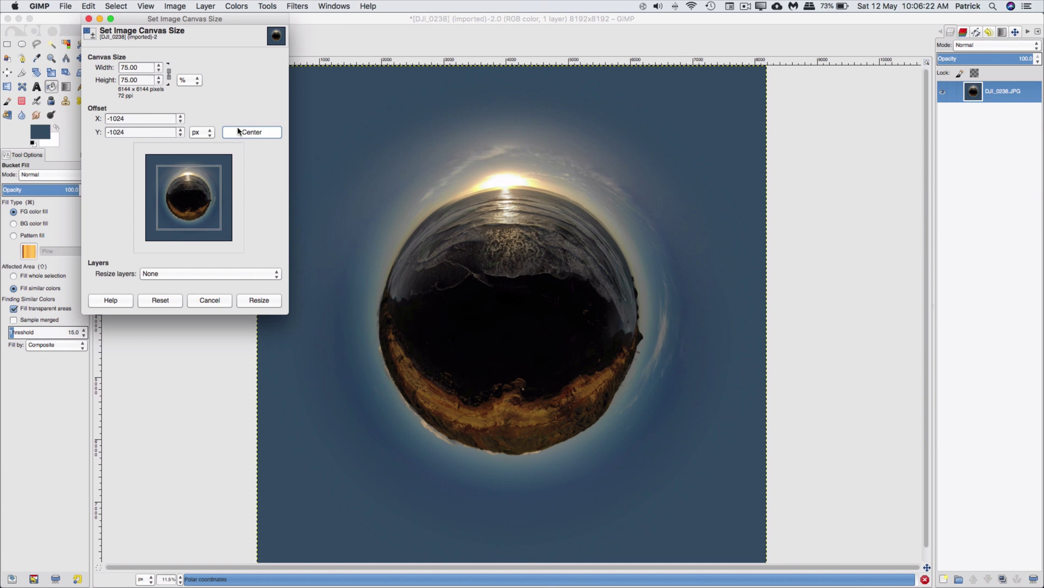
{"action": "left_click", "coordinate": [246, 301]}
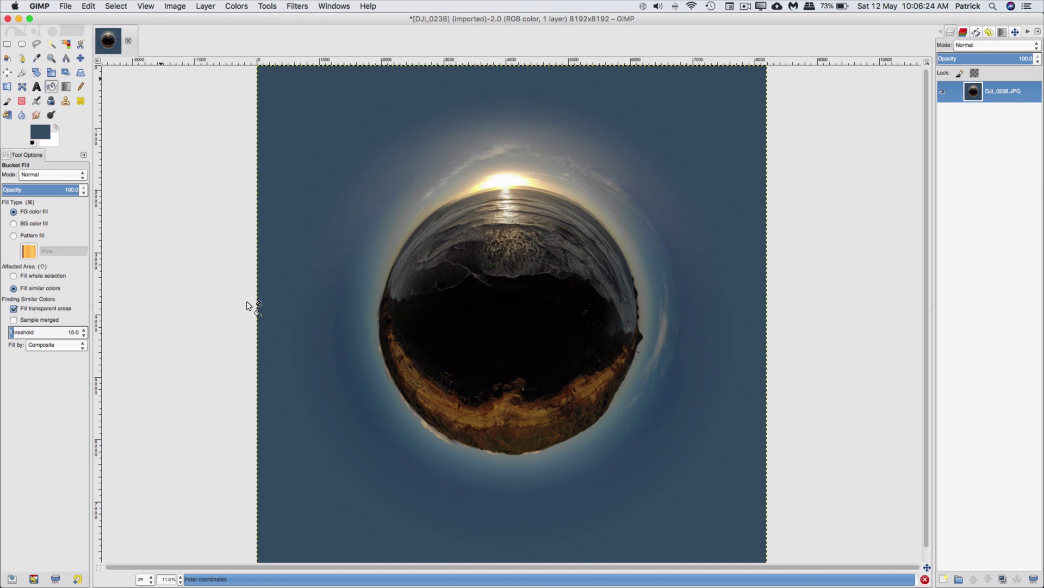
{"action": "key", "text": "shift+ctrl+j"}
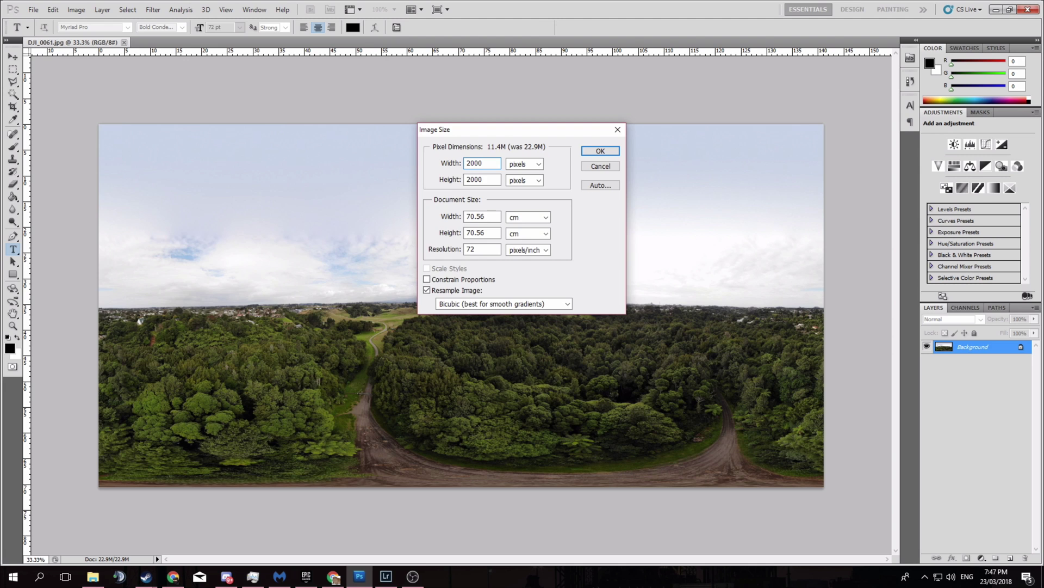
Resize the forest panorama to 2000×2000, rotate it 180°, and open Polar Coordinates
{"action": "key", "text": "Return"}
{"action": "left_click", "coordinate": [76, 9]}
{"action": "mouse_move", "coordinate": [96, 109]}
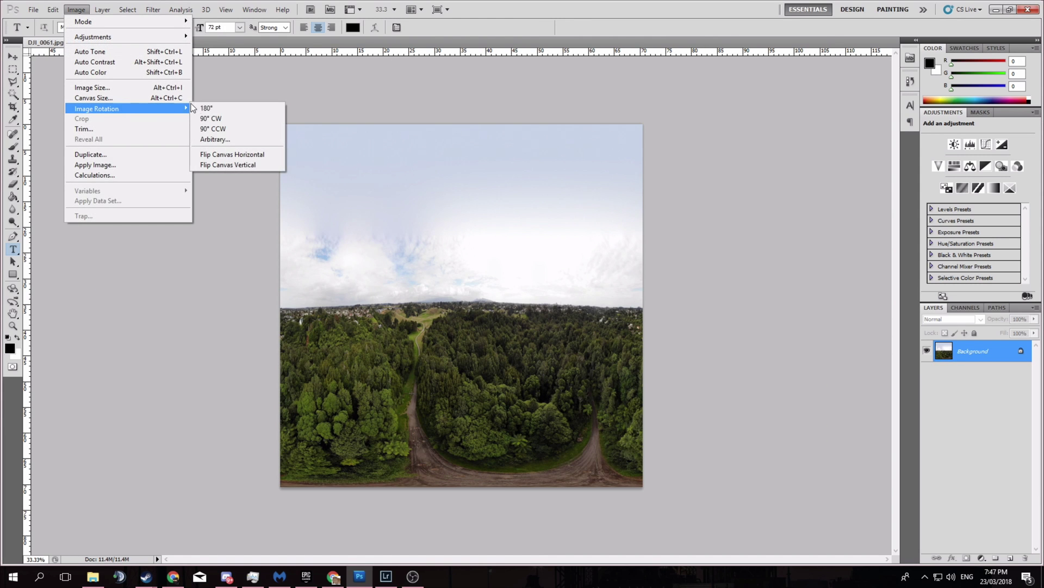
{"action": "left_click", "coordinate": [215, 109]}
{"action": "key", "text": "alt+t"}
{"action": "mouse_move", "coordinate": [163, 129]}
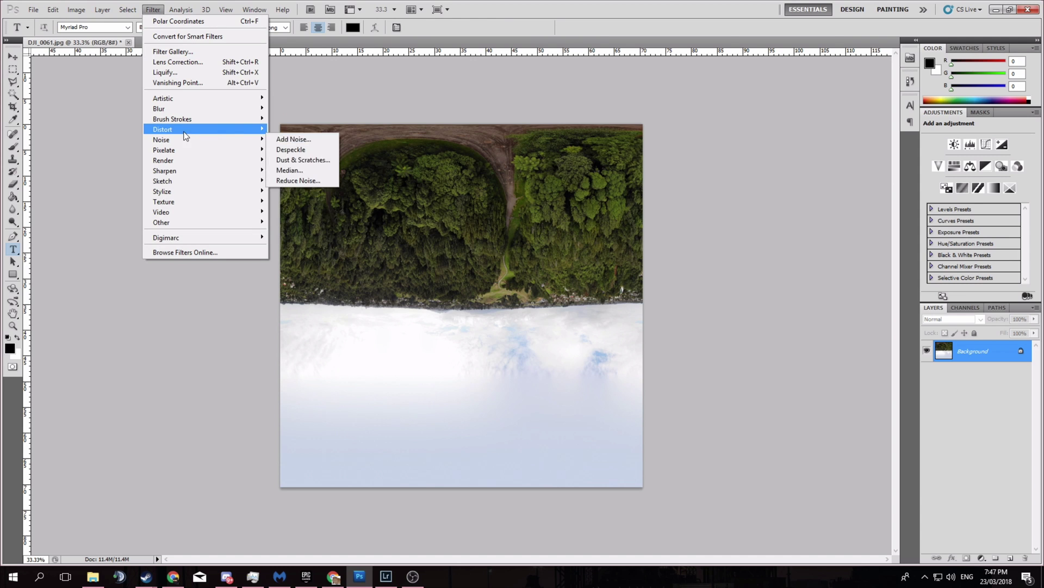
{"action": "left_click", "coordinate": [302, 180]}
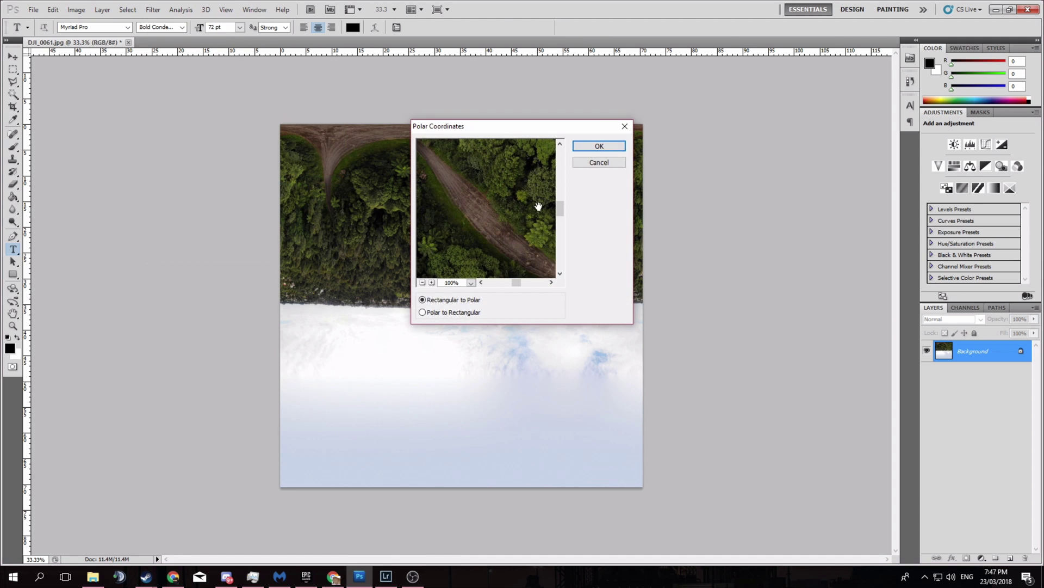